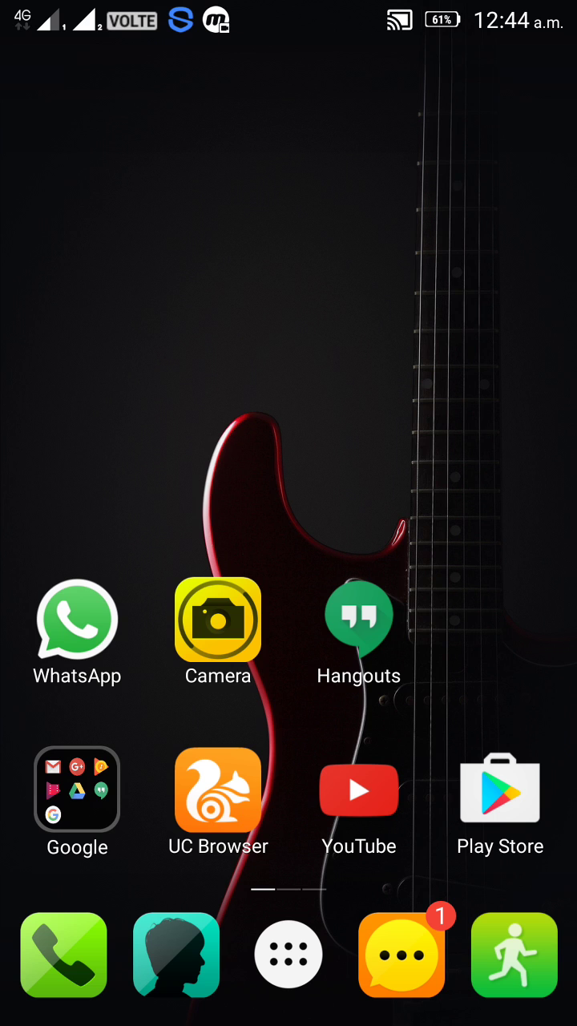
Launch UC Browser, search Google for RARBG, and open the 'RARBG Rarbg Index page' result
click(218, 789)
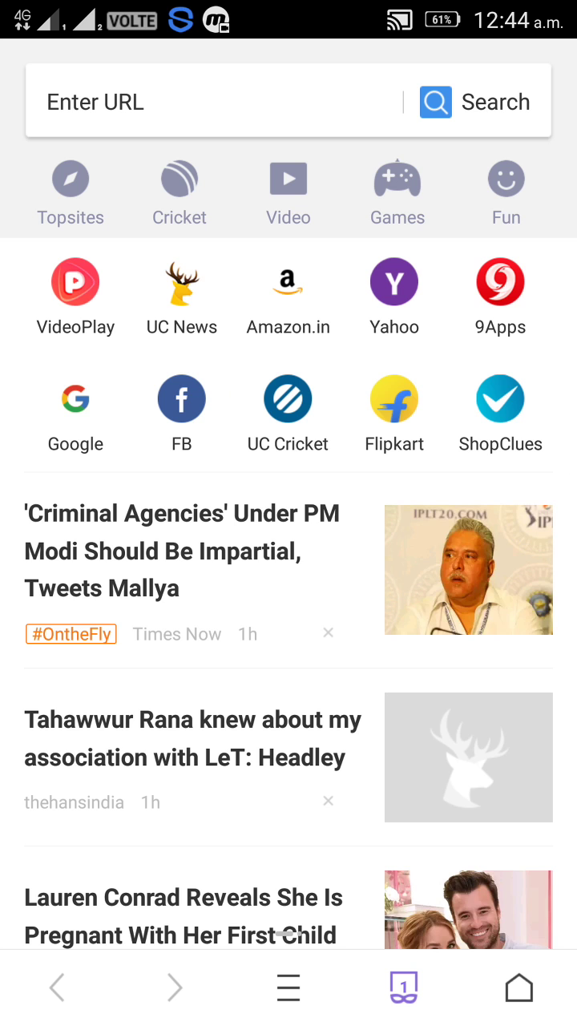
click(209, 102)
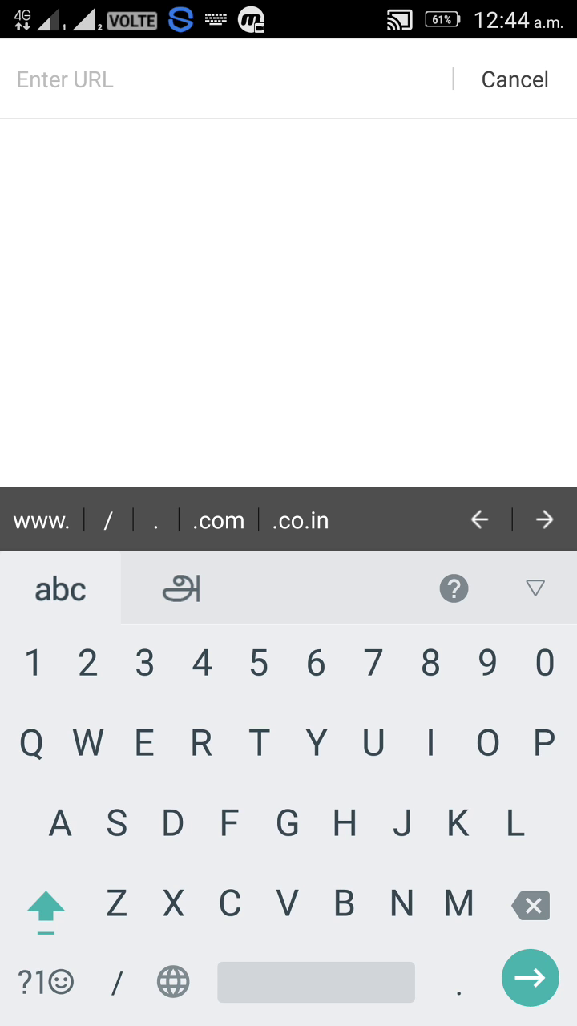
text(RA)
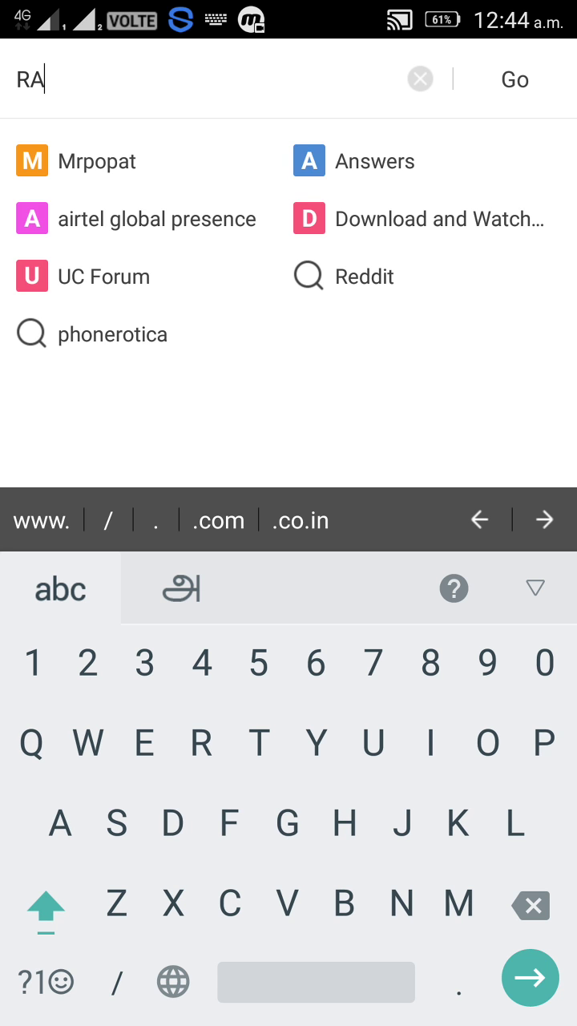
text(RB)
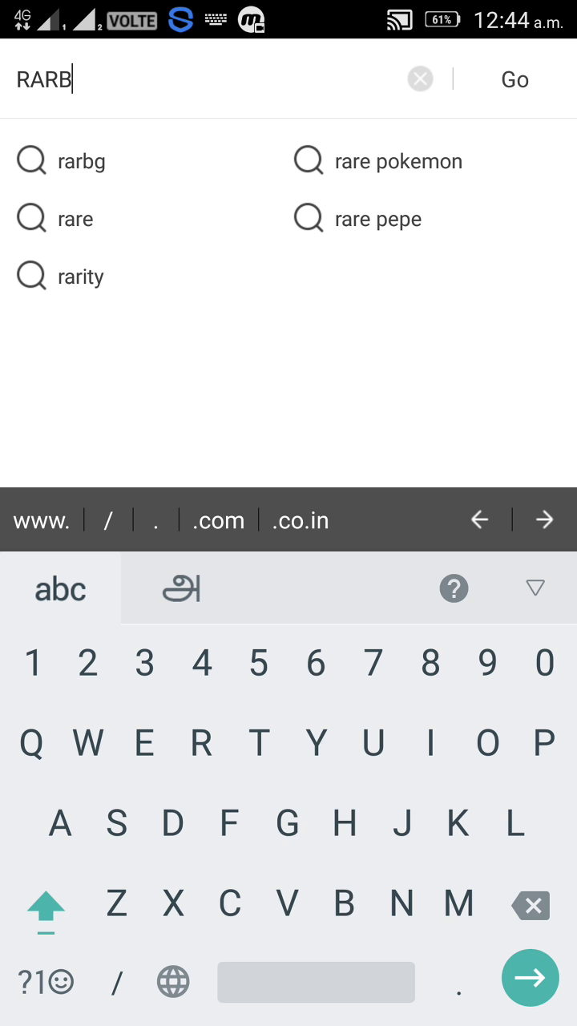
text(G)
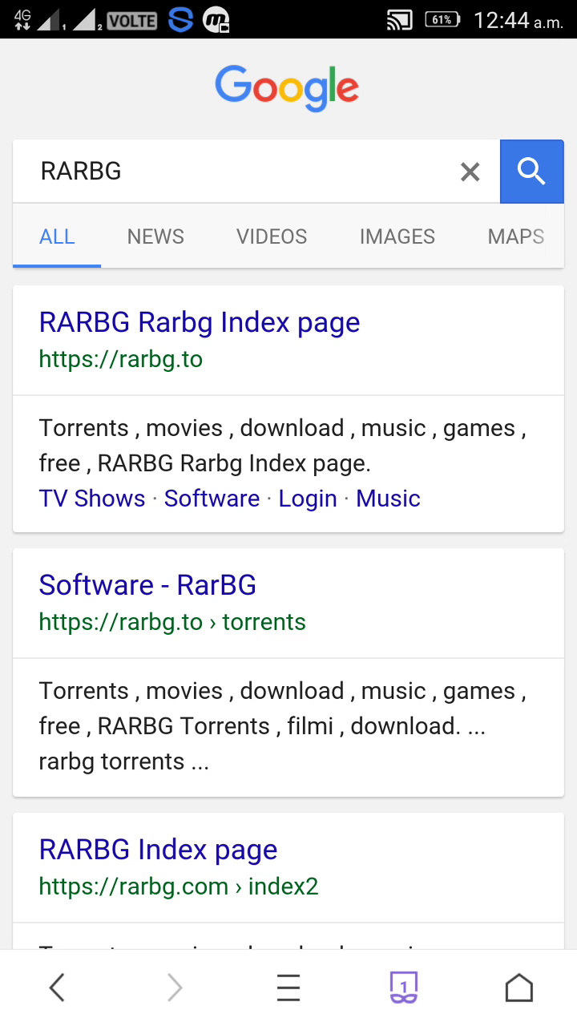
click(199, 323)
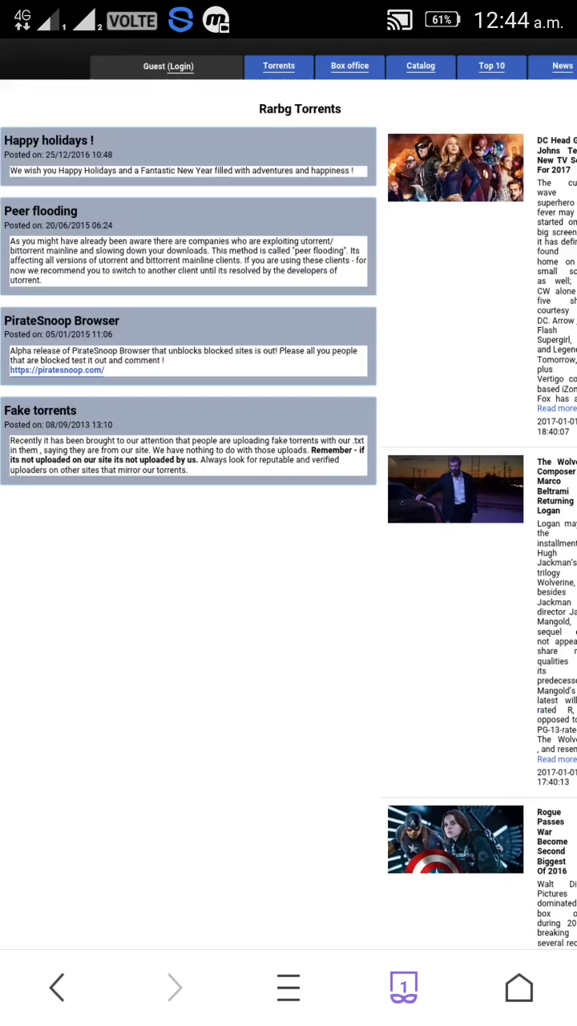
Open the RARBG Torrents list and then the Max Steel recommended torrent page
double_click(272, 601)
scroll(289, 480, up, 5)
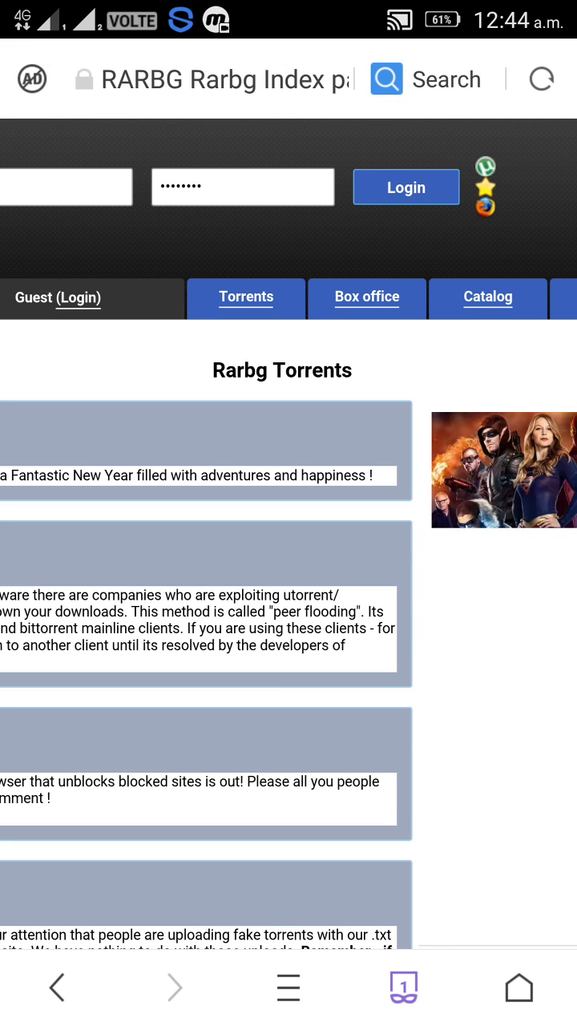
click(246, 296)
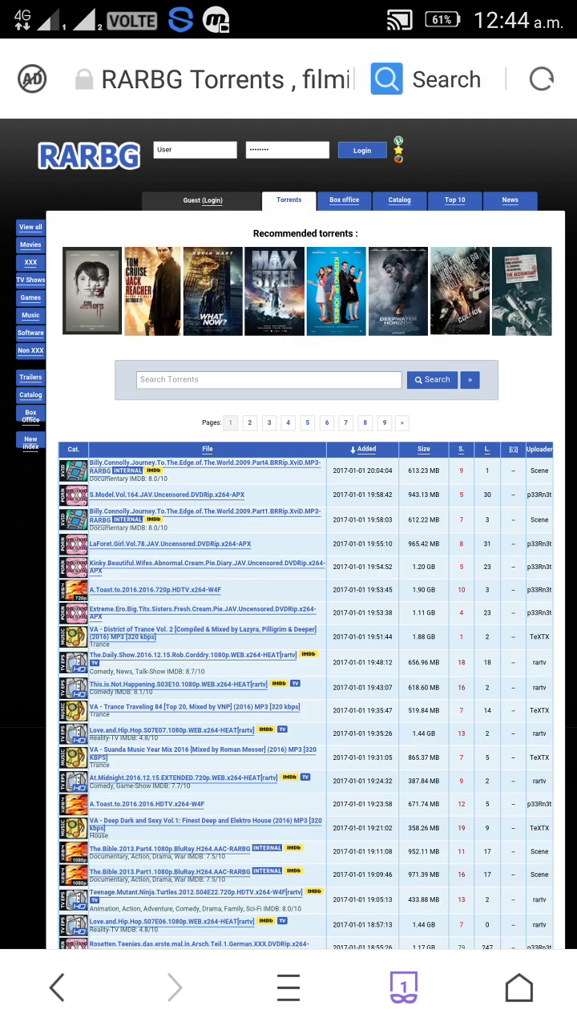
click(274, 291)
Zoom and pan across the Max Steel torrents table to compare seeders and sizes
double_click(304, 340)
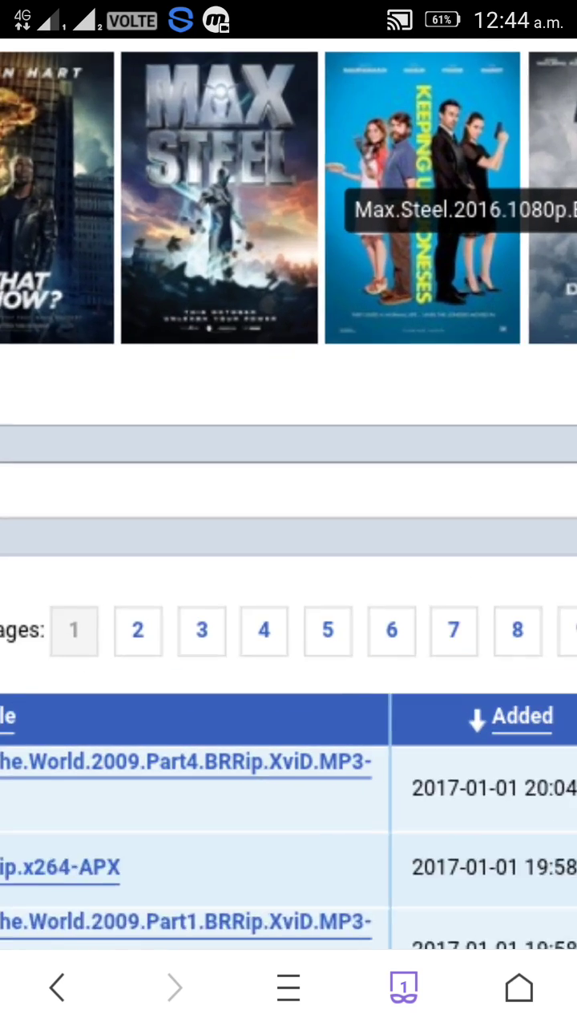
scroll(289, 513, left, 5)
scroll(288, 513, left, 5)
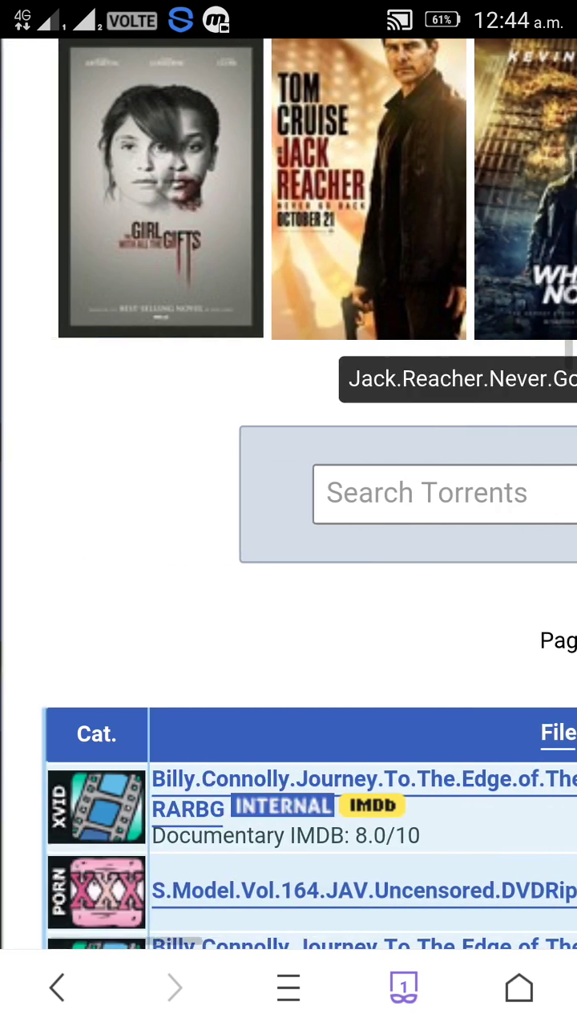
scroll(289, 513, right, 10)
scroll(289, 513, right, 3)
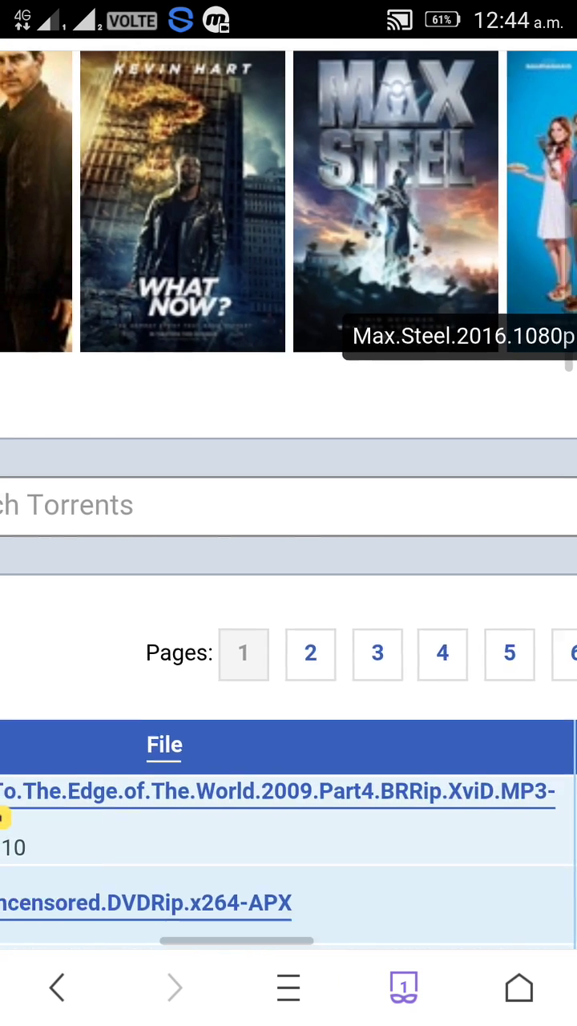
scroll(288, 513, up, 3)
scroll(288, 513, right, 3)
scroll(289, 513, left, 5)
scroll(289, 513, right, 2)
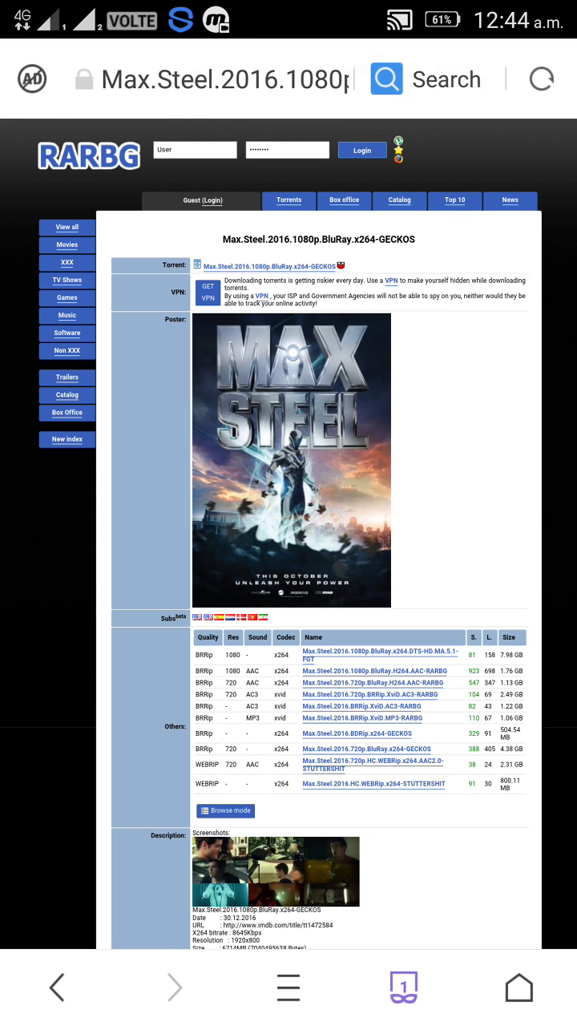
scroll(288, 513, down, 2)
scroll(289, 513, down, 5)
double_click(321, 625)
scroll(289, 513, right, 2)
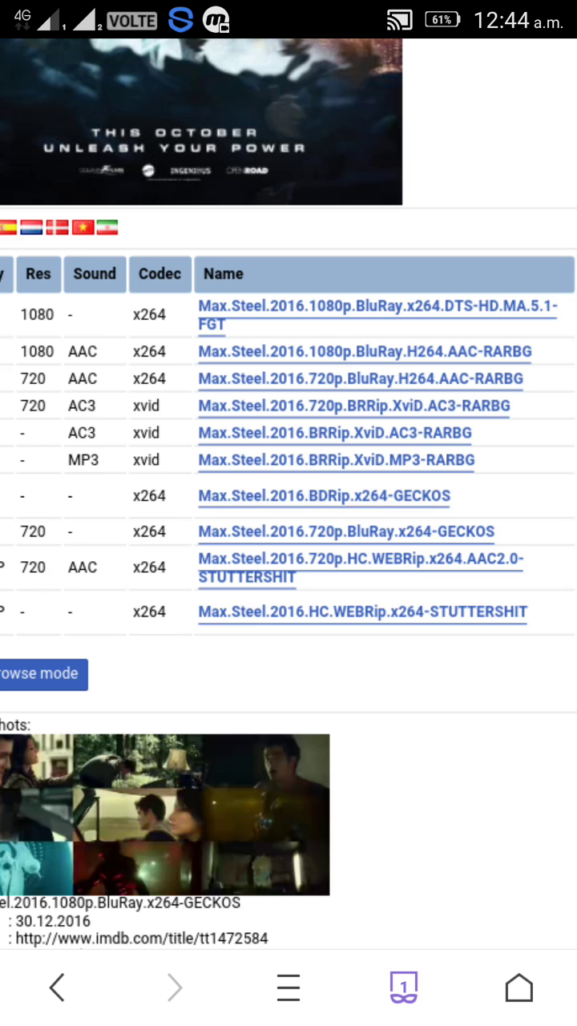
double_click(288, 543)
drag(401, 561, 185, 521)
scroll(288, 513, right, 5)
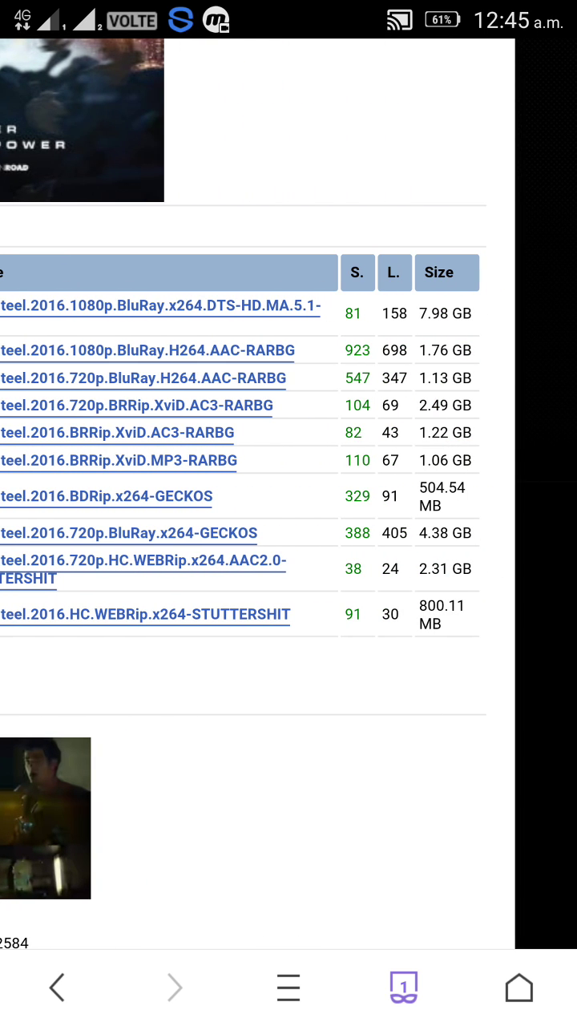
scroll(288, 512, left, 4)
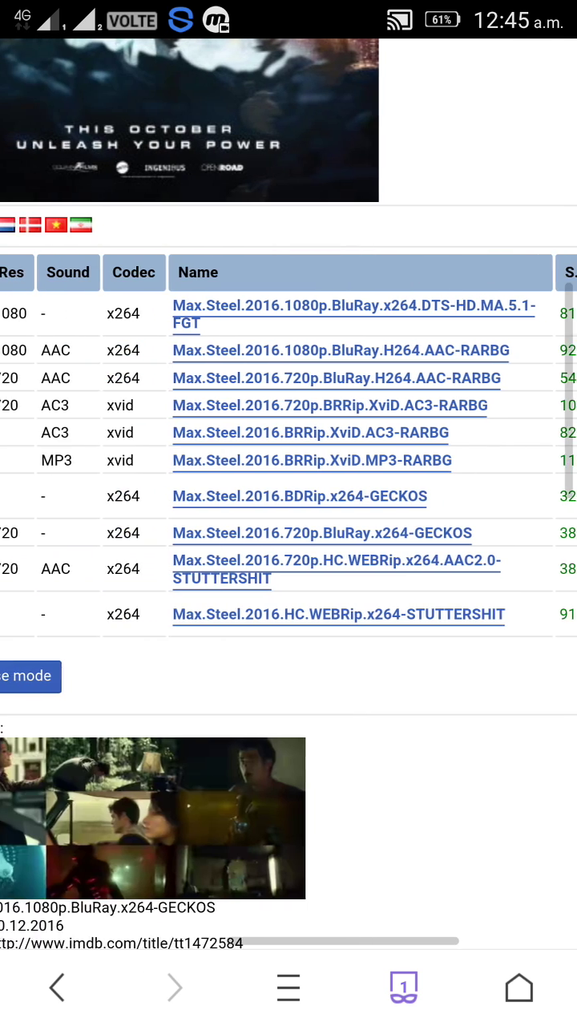
scroll(289, 513, right, 2)
double_click(288, 513)
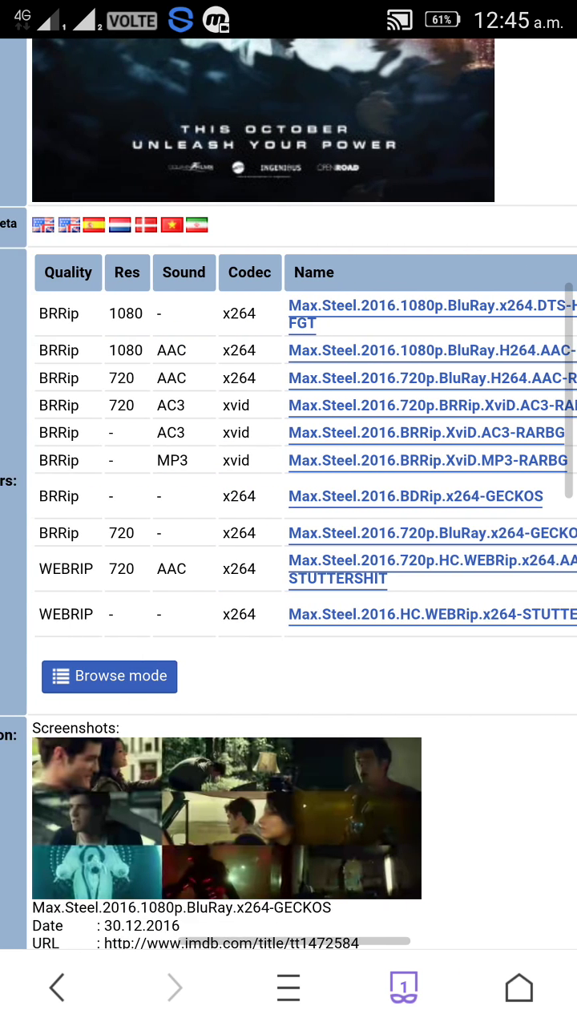
double_click(288, 513)
scroll(289, 513, right, 3)
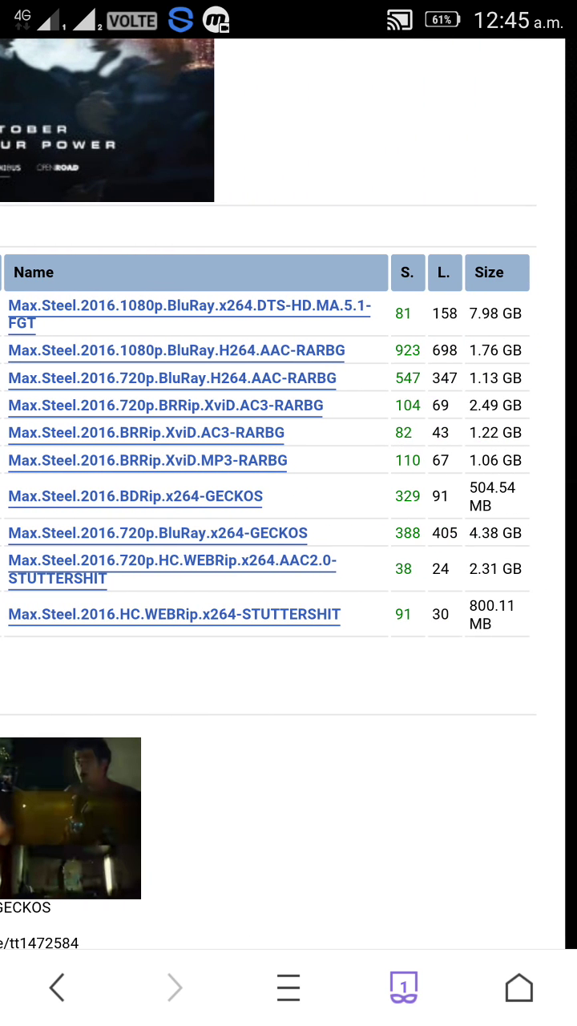
scroll(288, 513, left, 1)
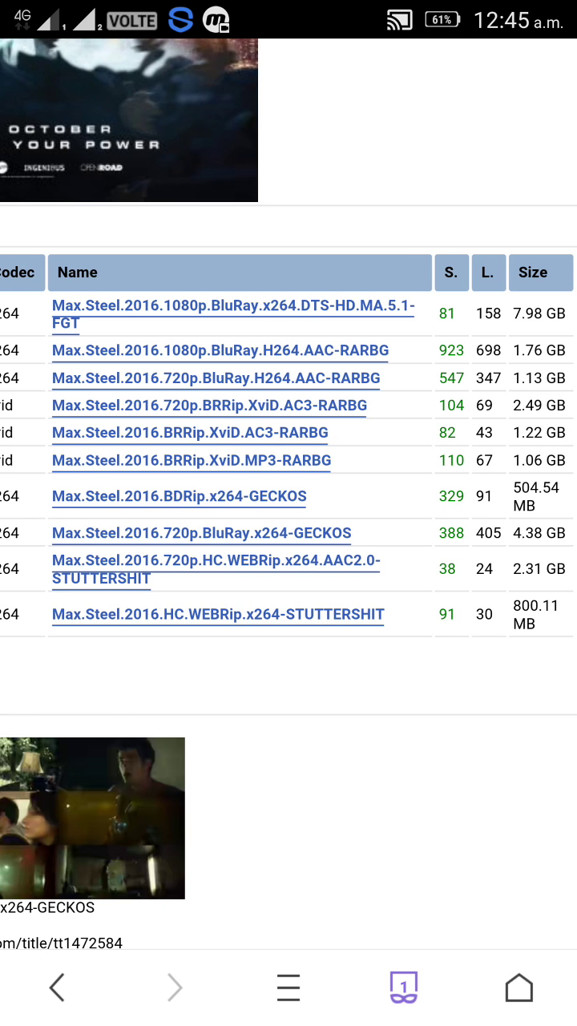
Copy the link of the Max.Steel.2016.720p.BluRay.H264.AAC-RARBG torrent
click(217, 378)
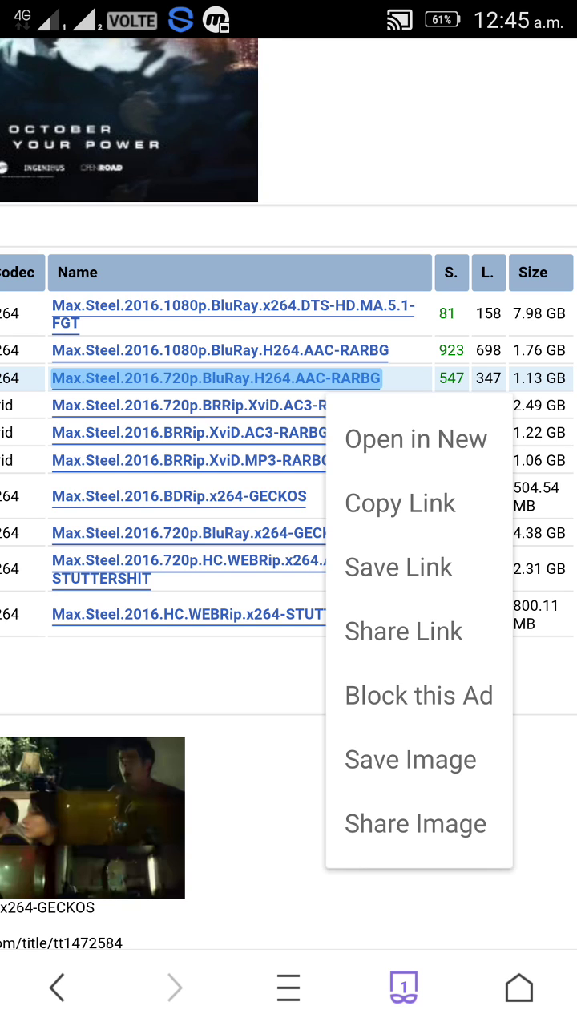
click(401, 503)
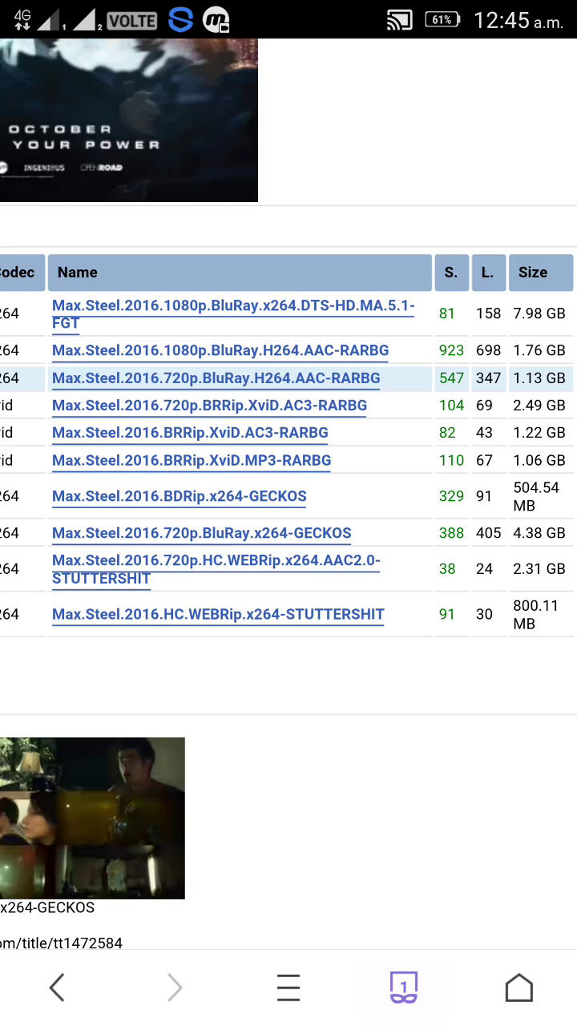
click(403, 987)
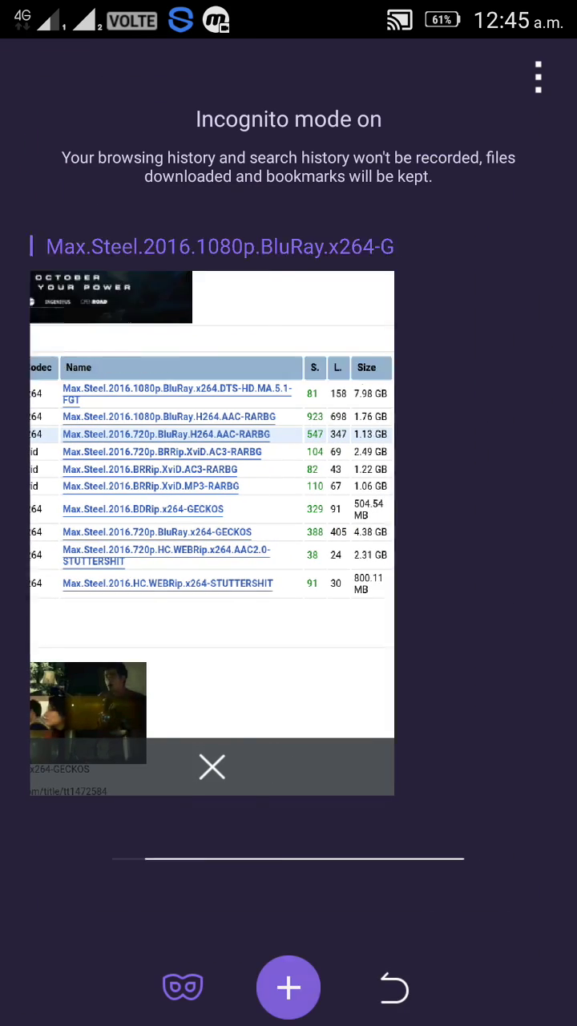
In a new tab, search Google for 'seedr' and open the seedr.cc result
click(288, 987)
click(160, 101)
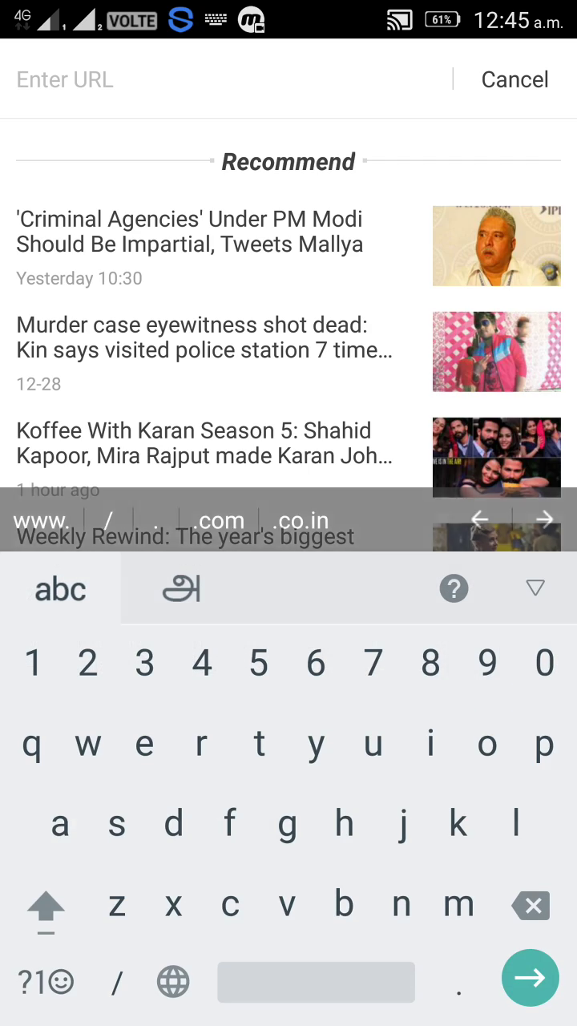
text(s)
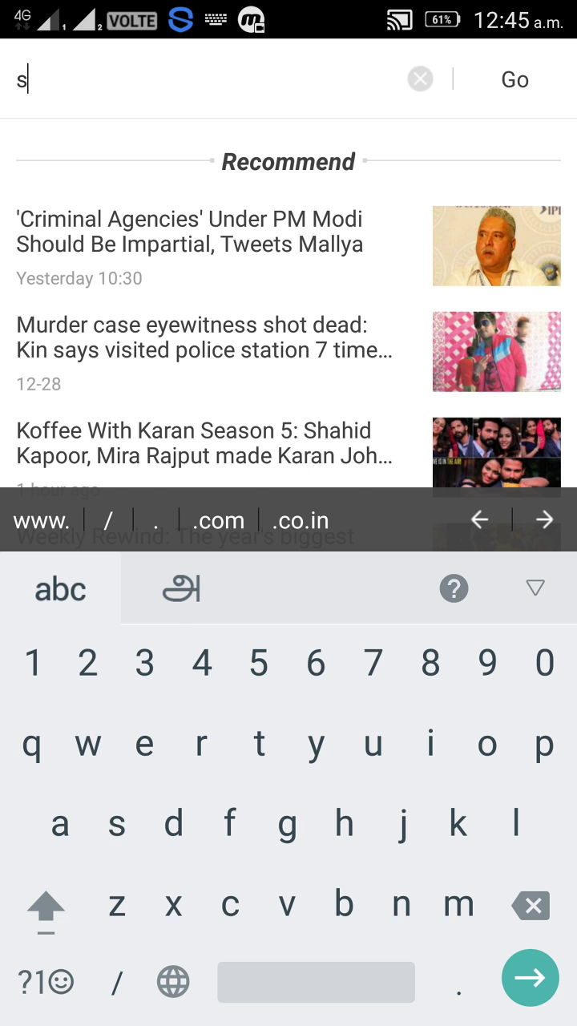
text(ee)
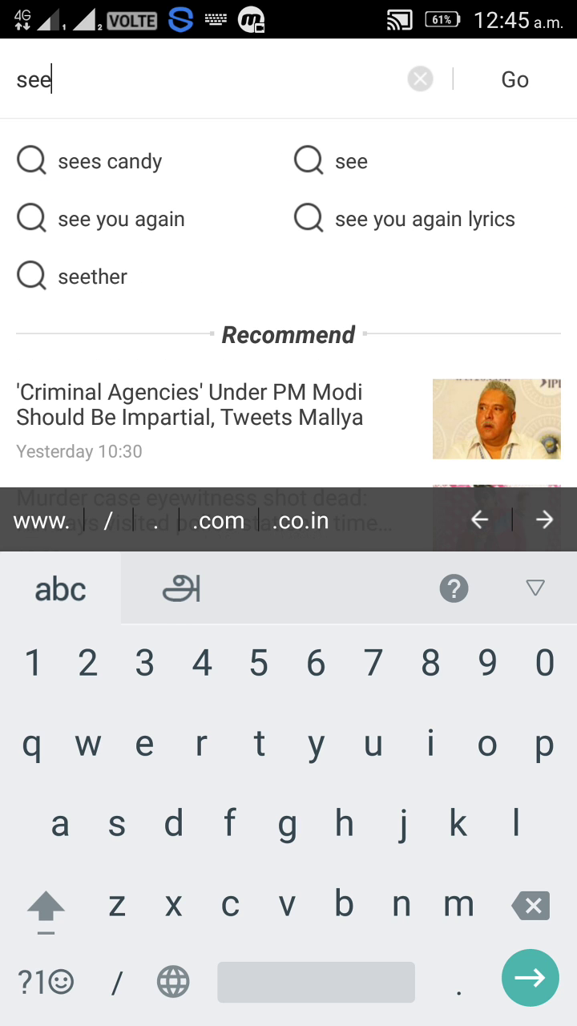
text(dr)
key(Return)
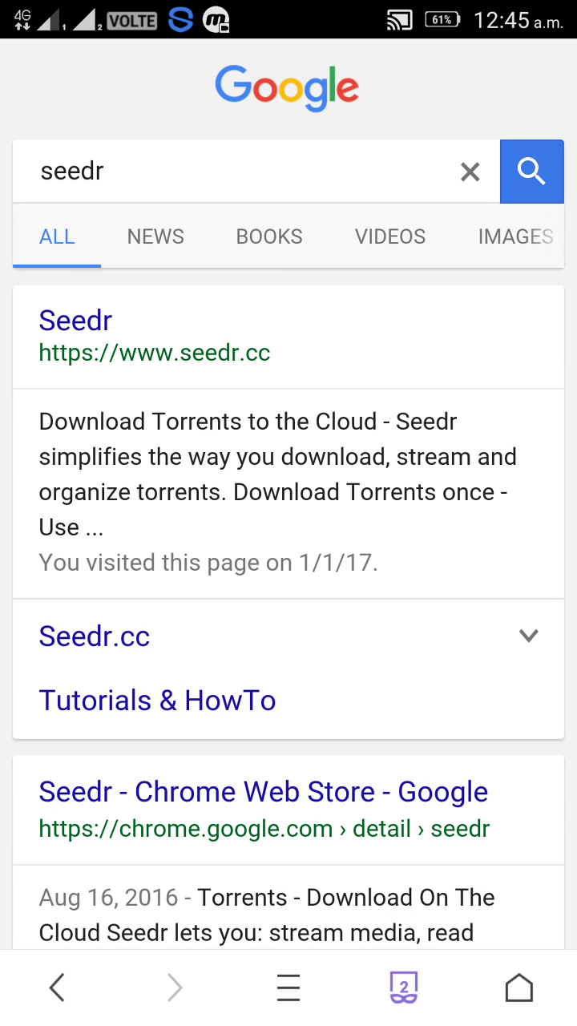
click(73, 321)
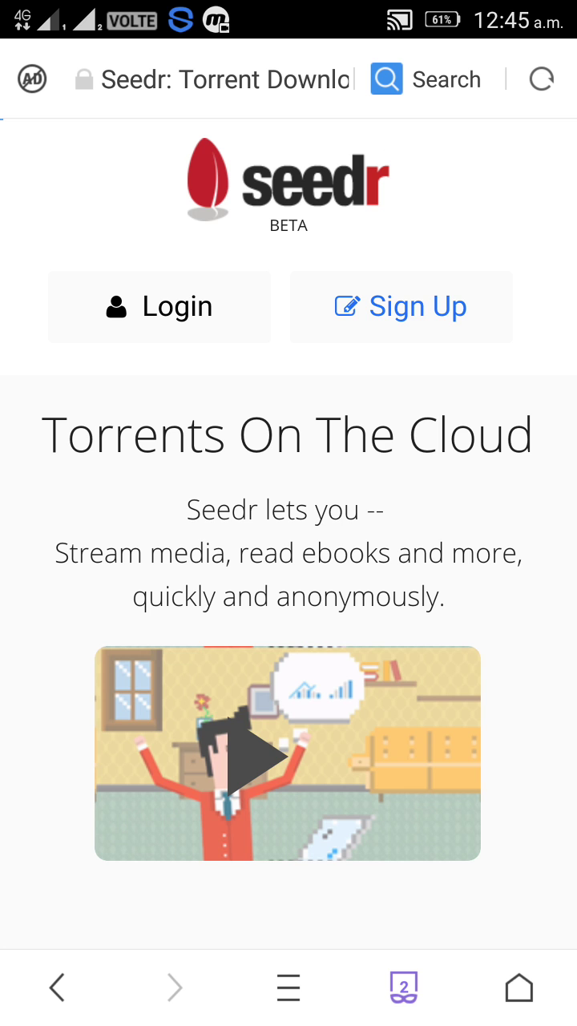
Fill Seedr's sign-up form with an email address and password, and accept the Seedr Terms
click(401, 307)
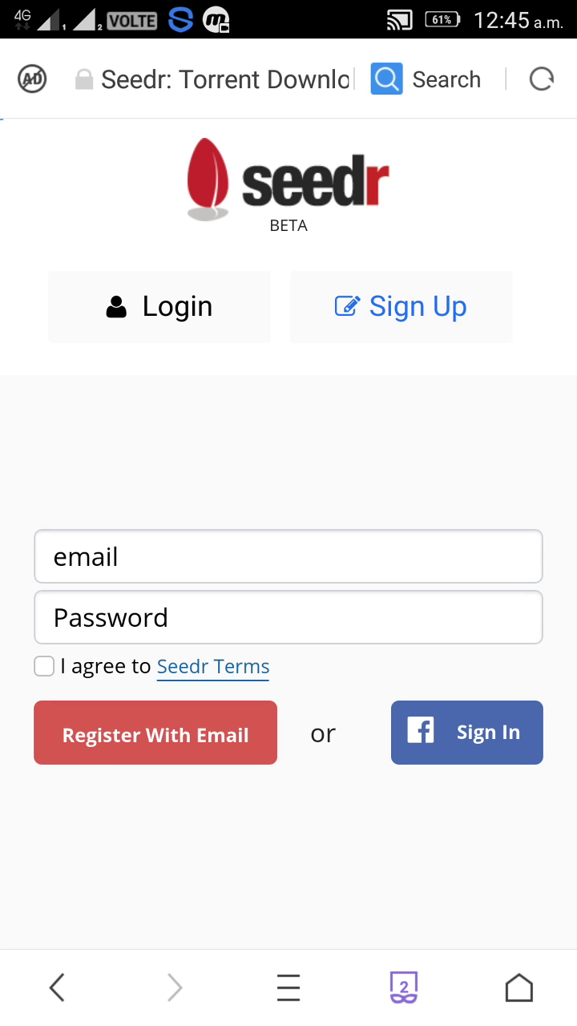
click(289, 556)
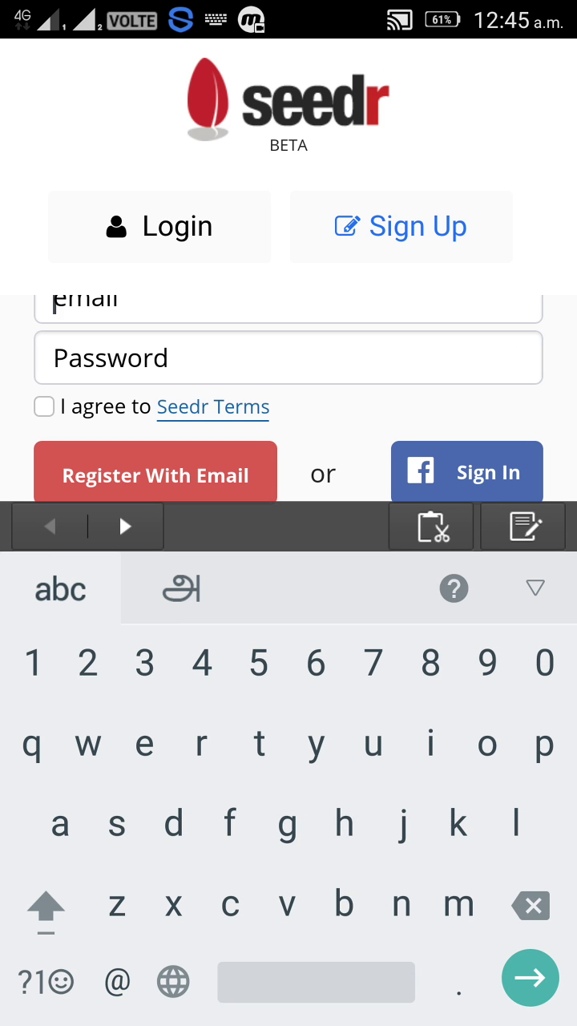
text(shnskakks)
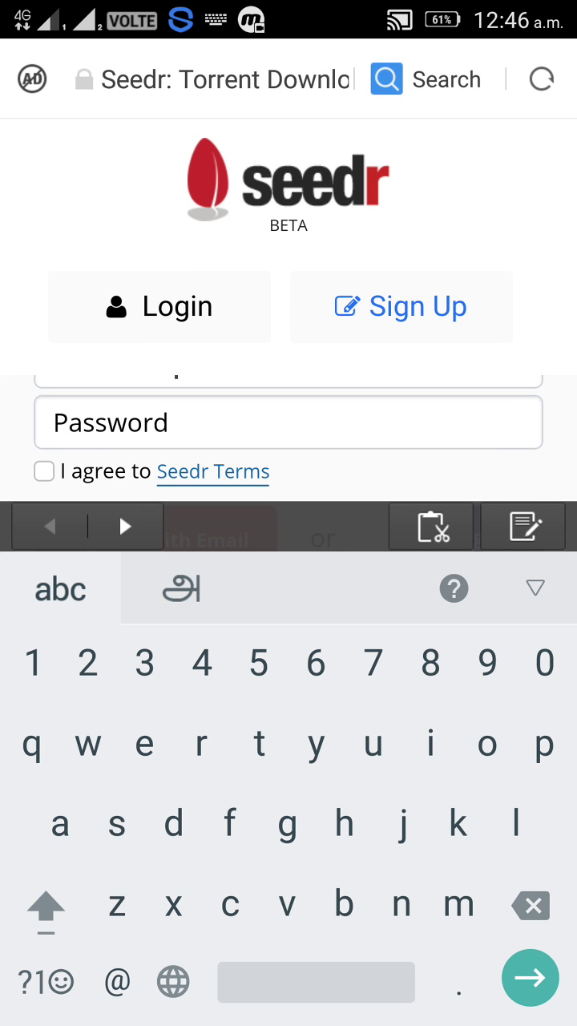
key(Tab)
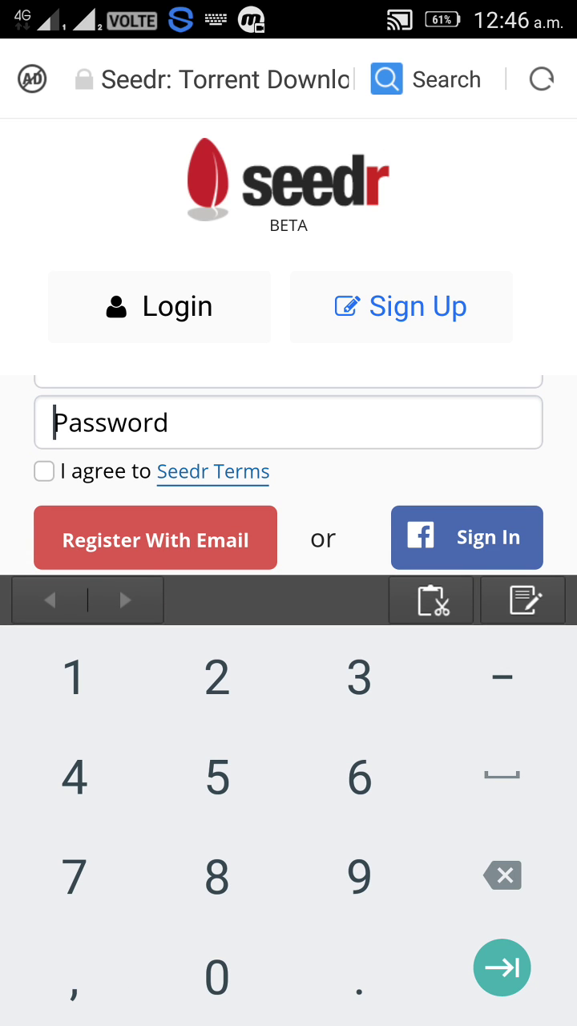
click(45, 471)
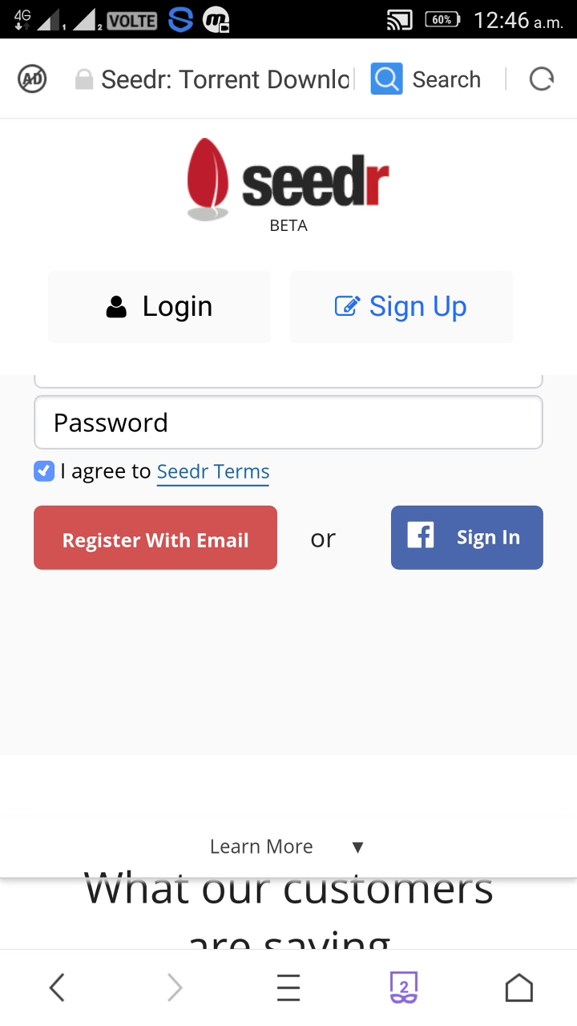
Switch to the Login form and sign in to the Seedr account
click(160, 306)
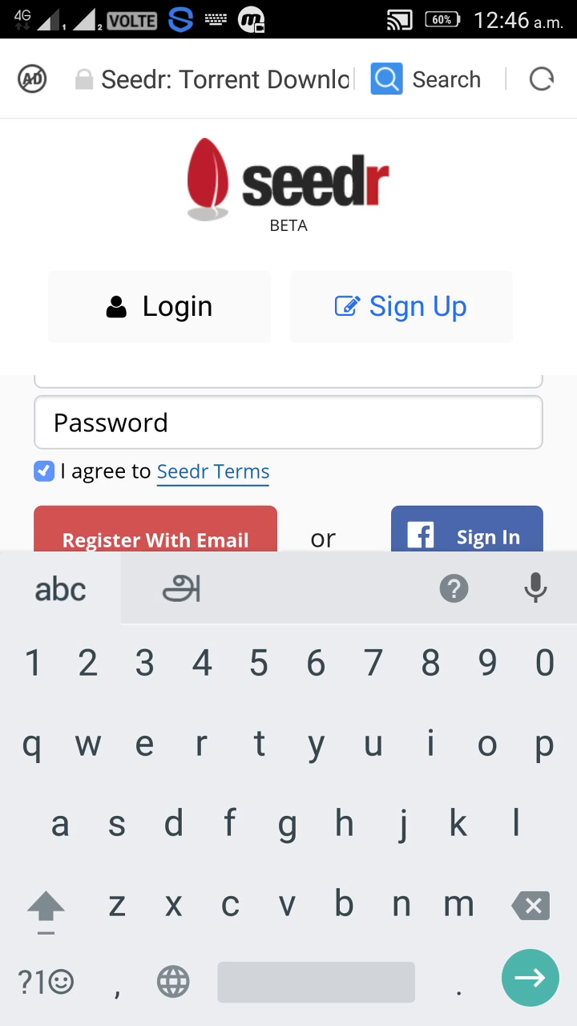
scroll(288, 321, down, 5)
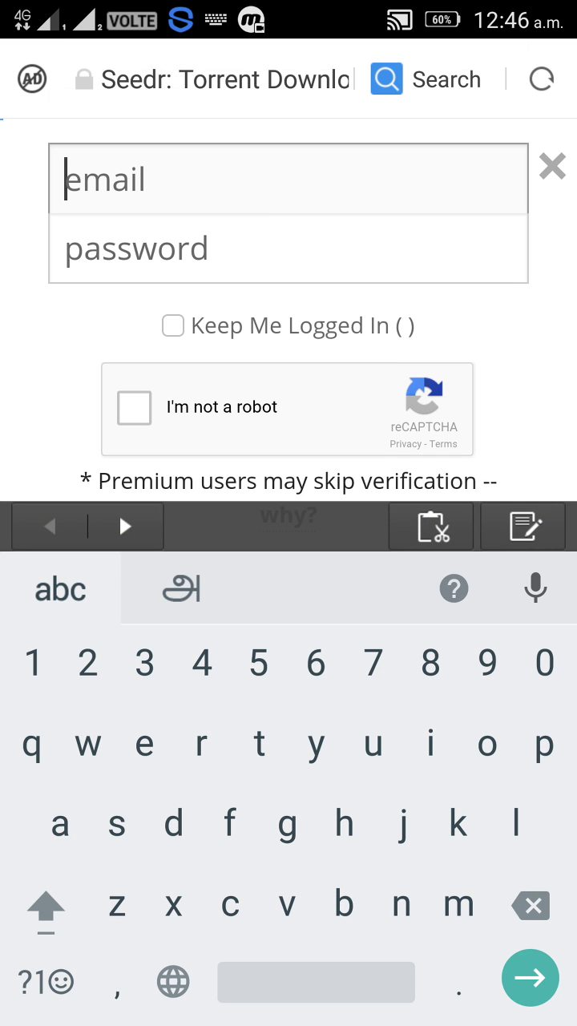
scroll(288, 320, down, 4)
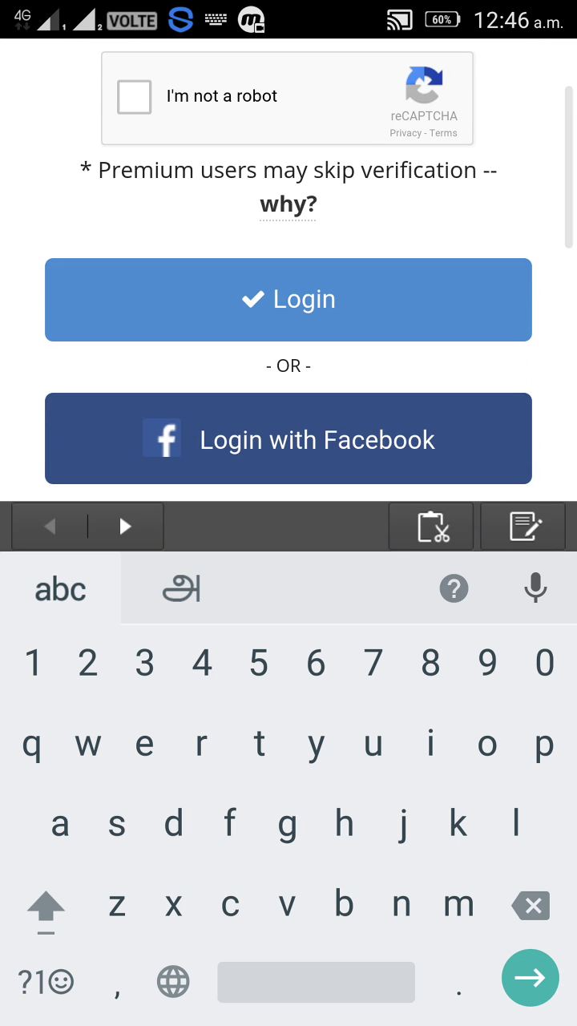
click(289, 439)
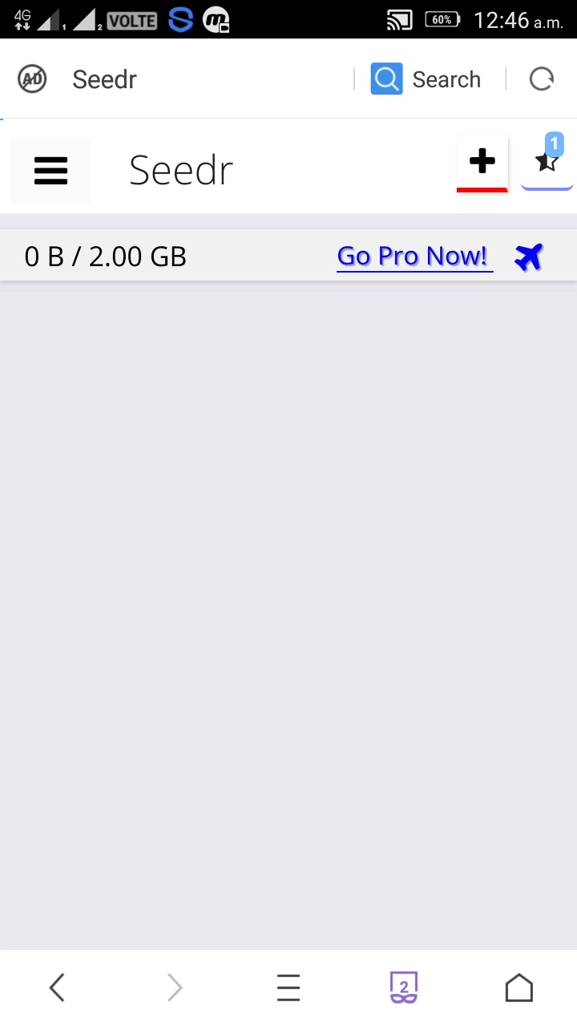
Switch to the Max.Steel torrent tab, then return to the Seedr tab
click(404, 988)
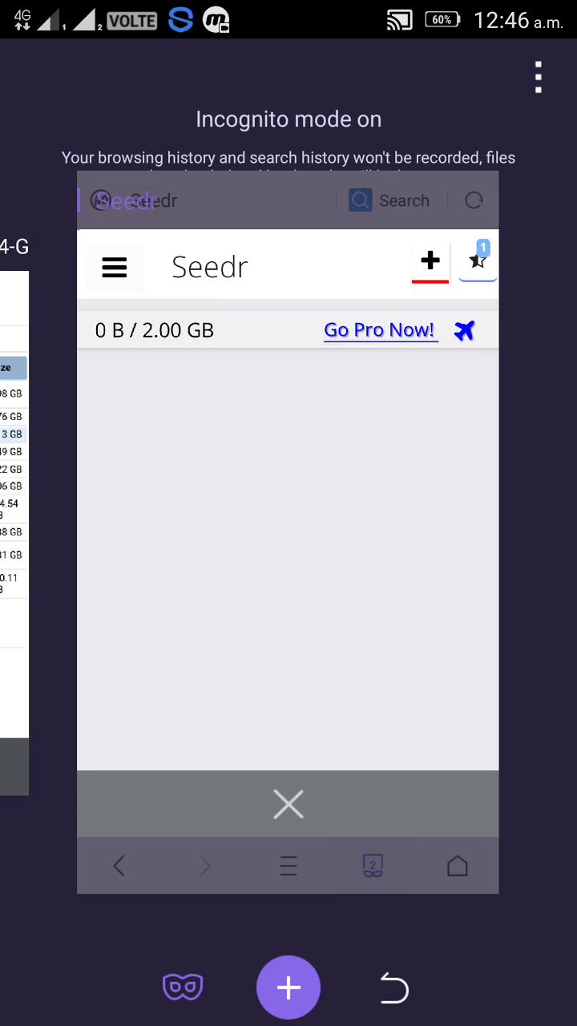
drag(160, 513, 448, 513)
click(289, 497)
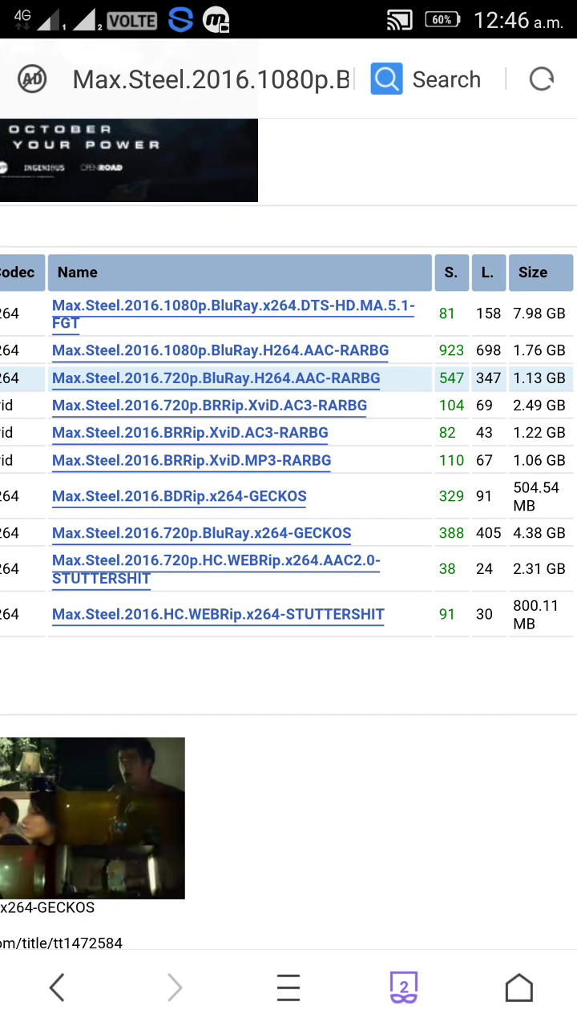
click(401, 986)
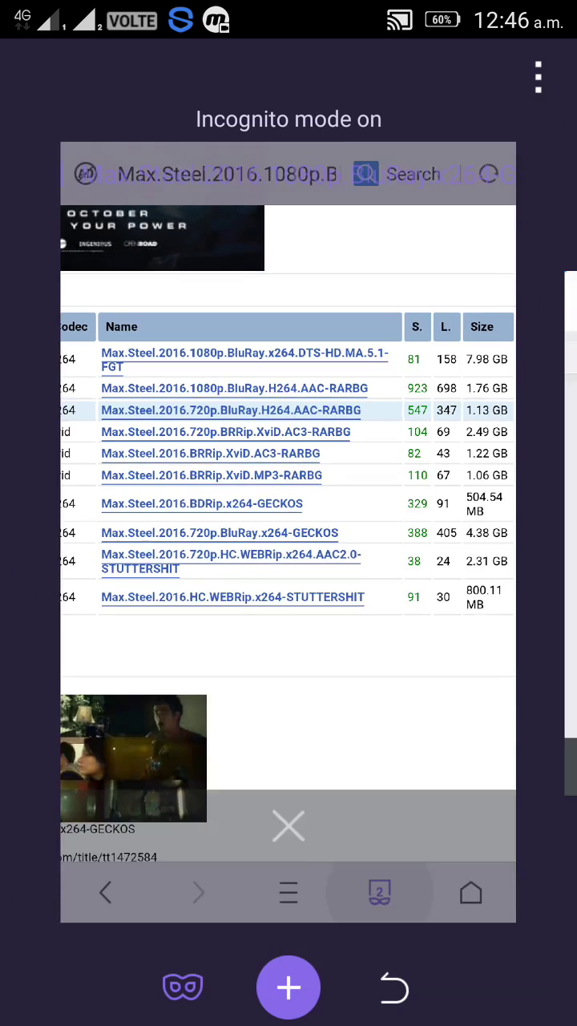
drag(448, 513, 161, 513)
click(288, 497)
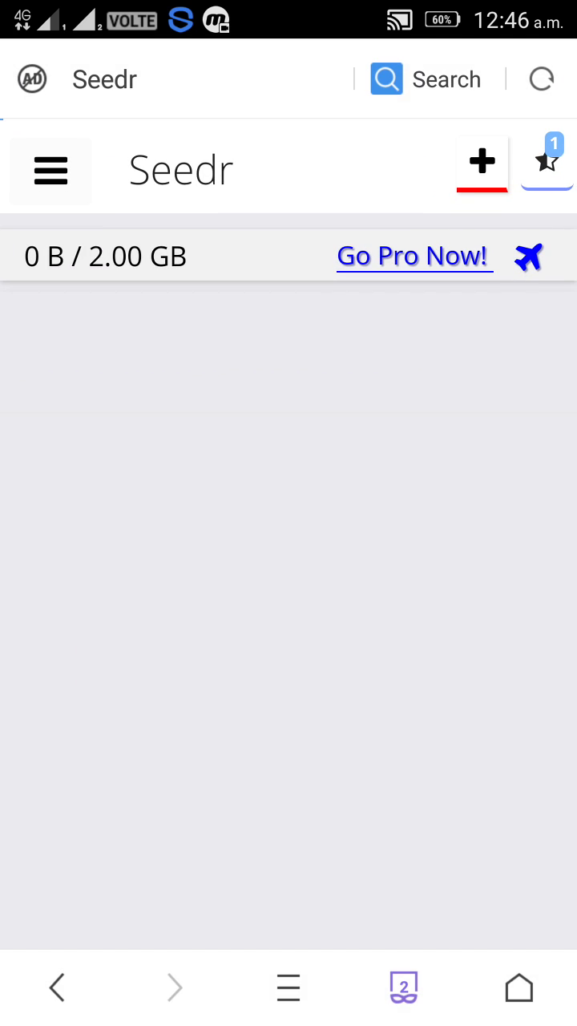
Paste the copied RARBG torrent link into Seedr's torrent URL field and submit it
click(482, 163)
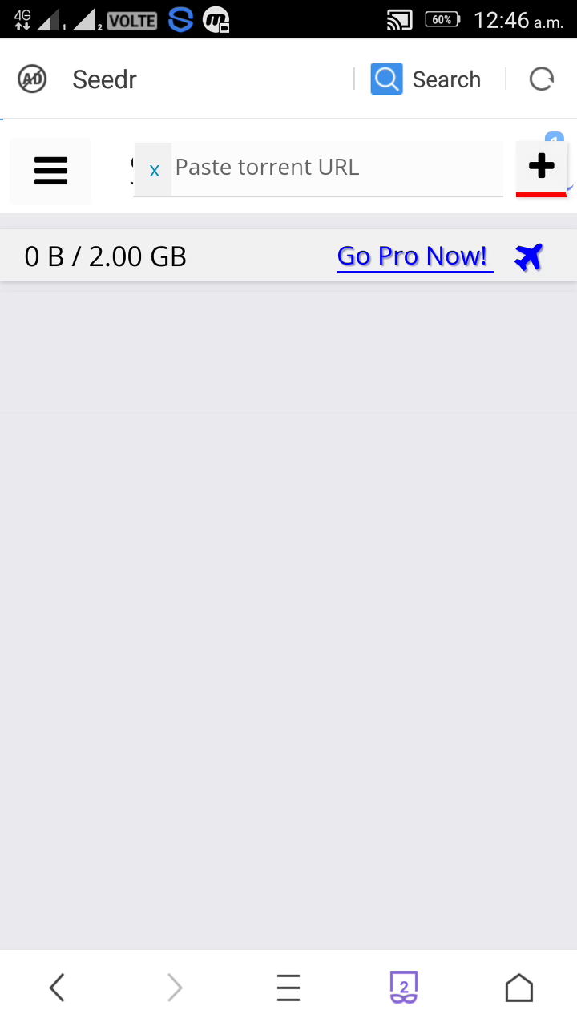
click(337, 167)
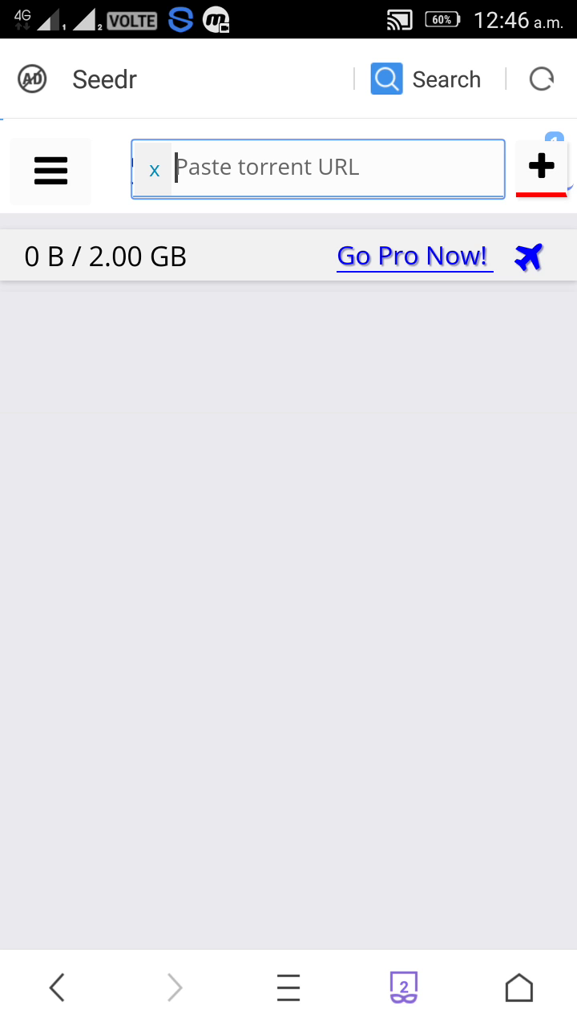
click(384, 229)
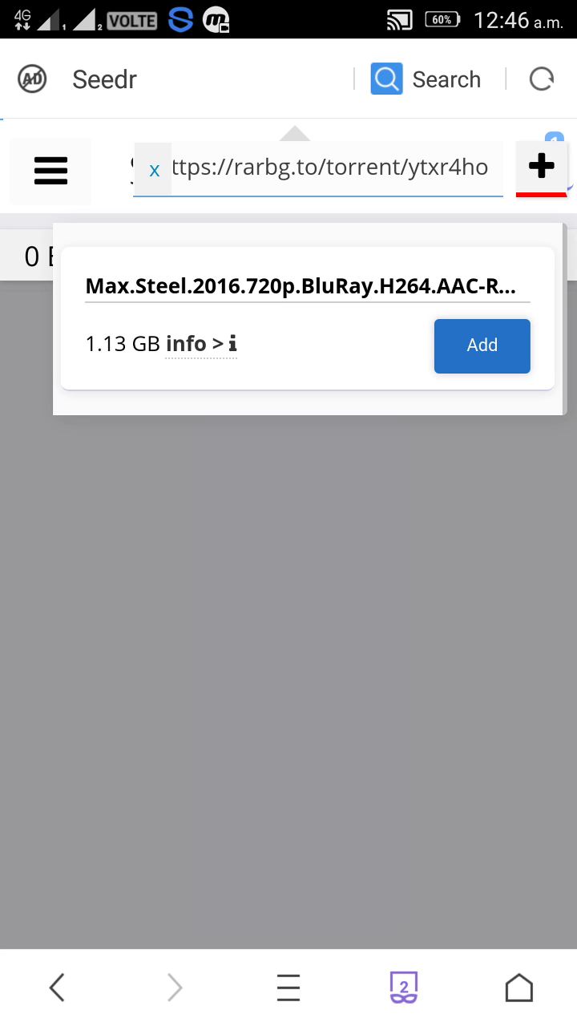
click(483, 346)
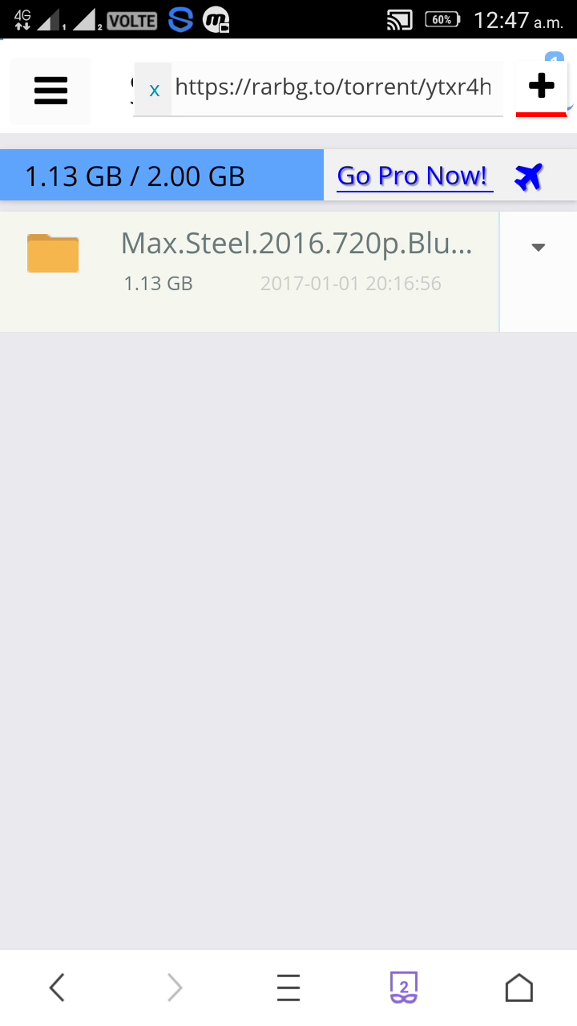
Open the dropdown actions for the 1.13 GB Max.Steel folder
click(538, 247)
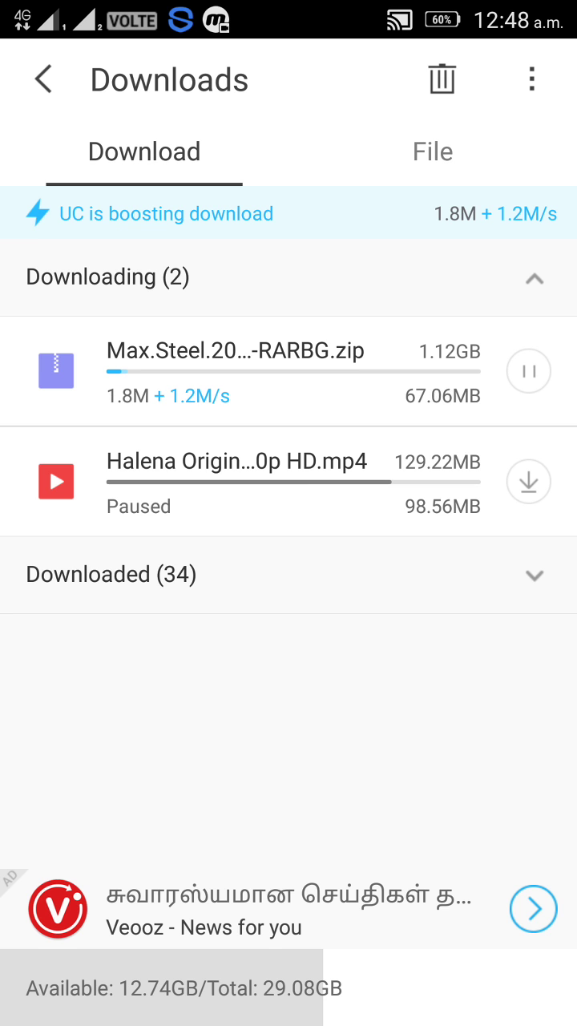
Check the Max Steel zip download progress in the phone's notification panel
drag(289, 8, 288, 561)
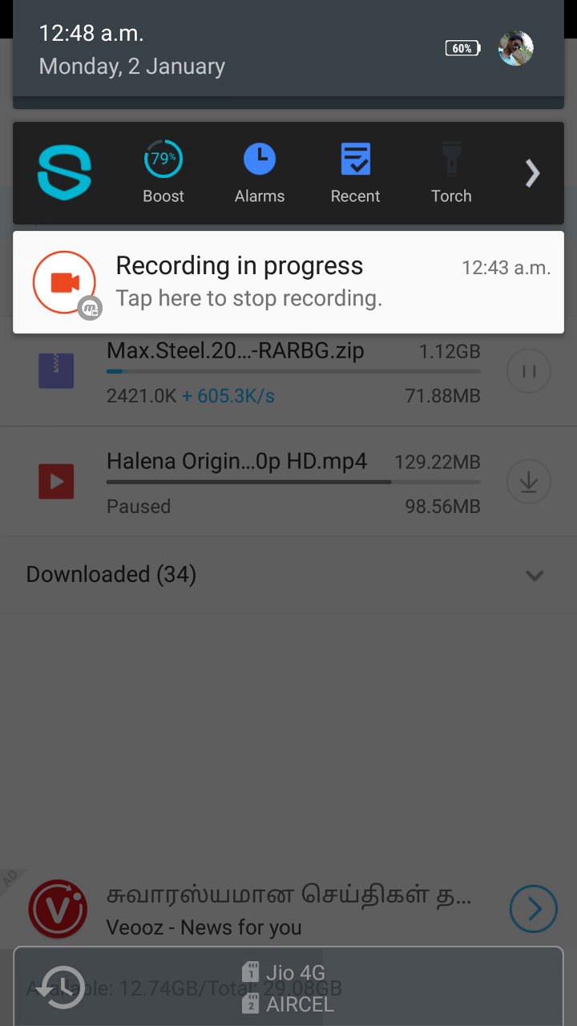
drag(288, 721, 289, 120)
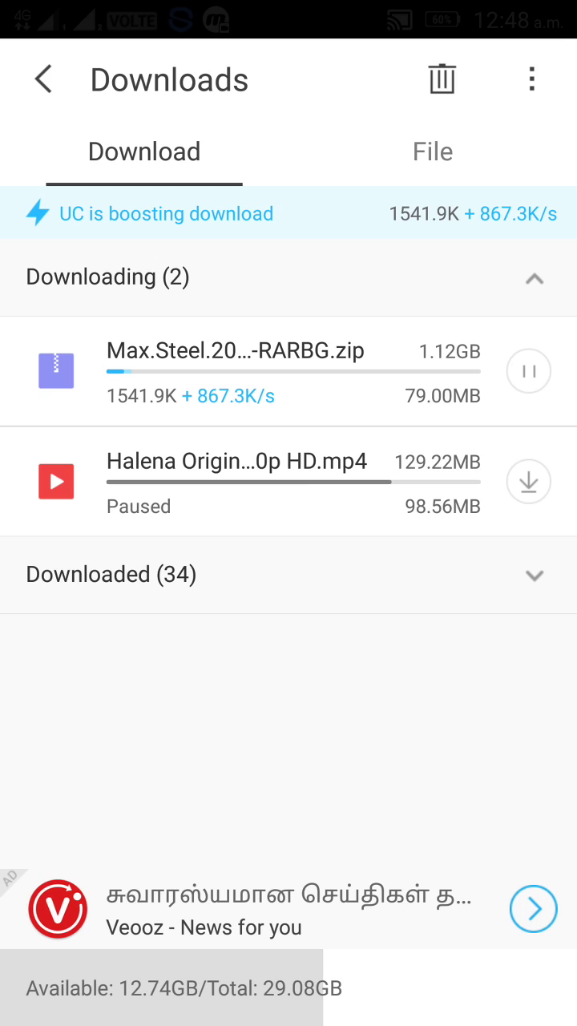
drag(289, 8, 289, 561)
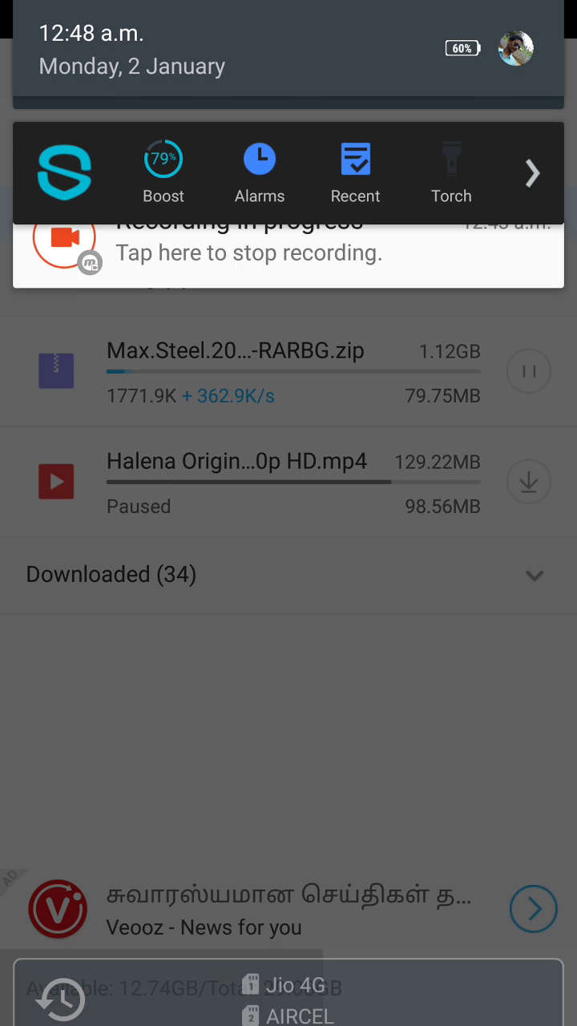